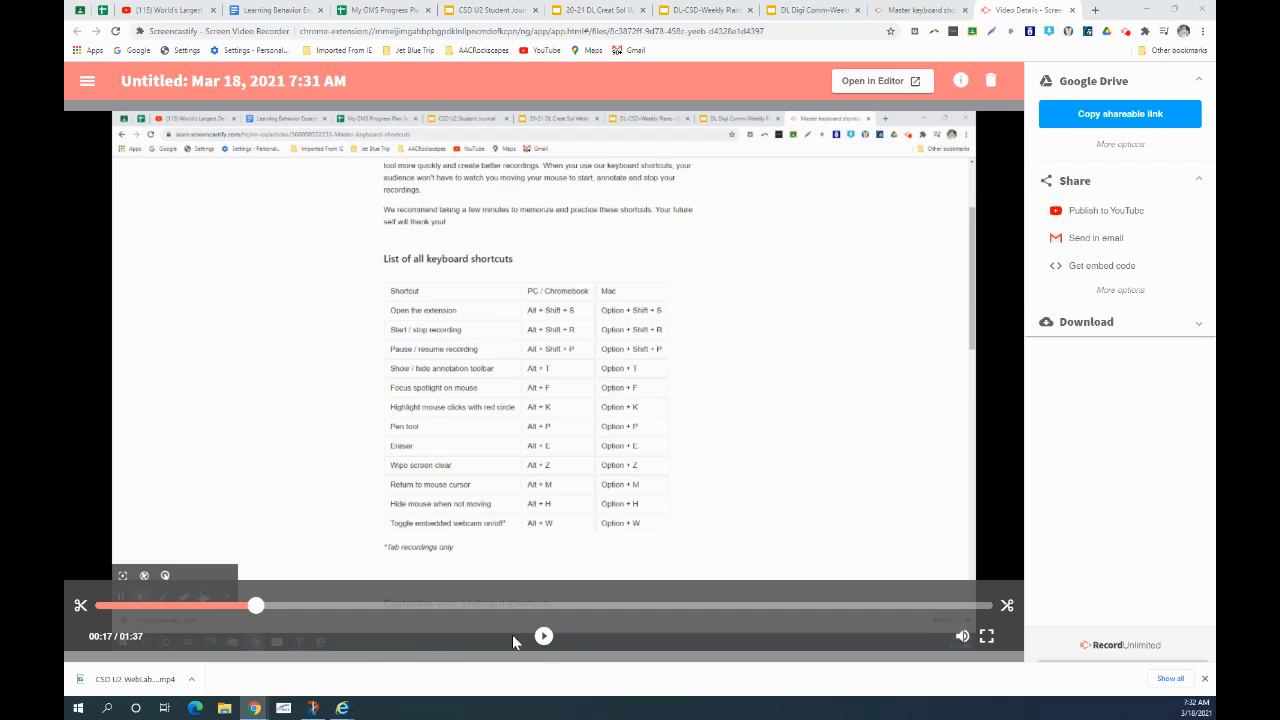
- Rename the untitled recording with the owner's name followed by "-Test Recording3-18-21" and open it in the editor
click(544, 637)
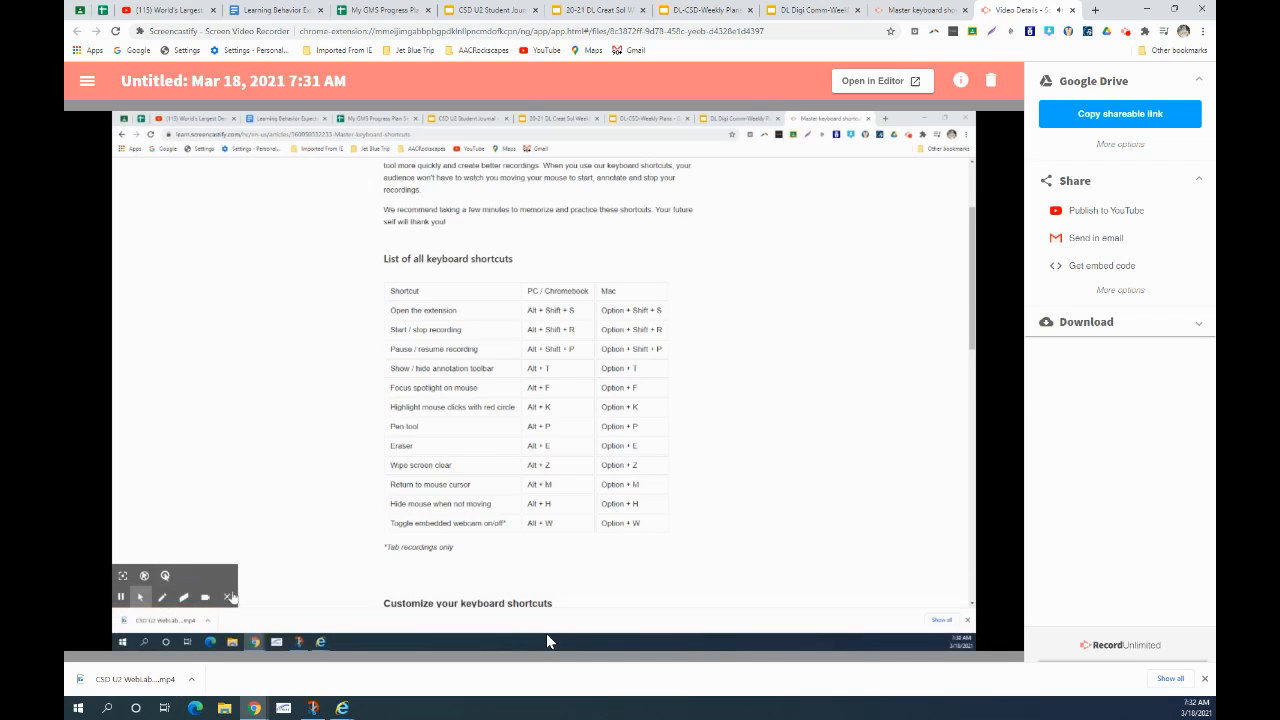
click(544, 636)
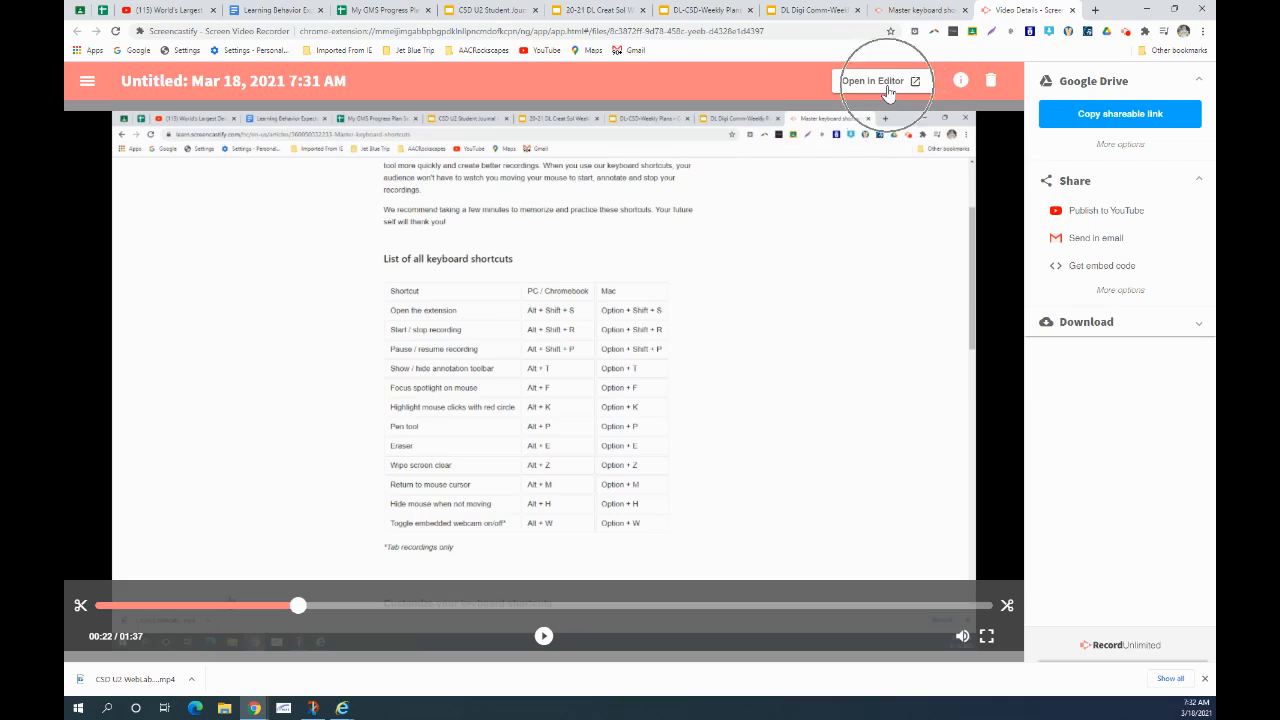
click(266, 78)
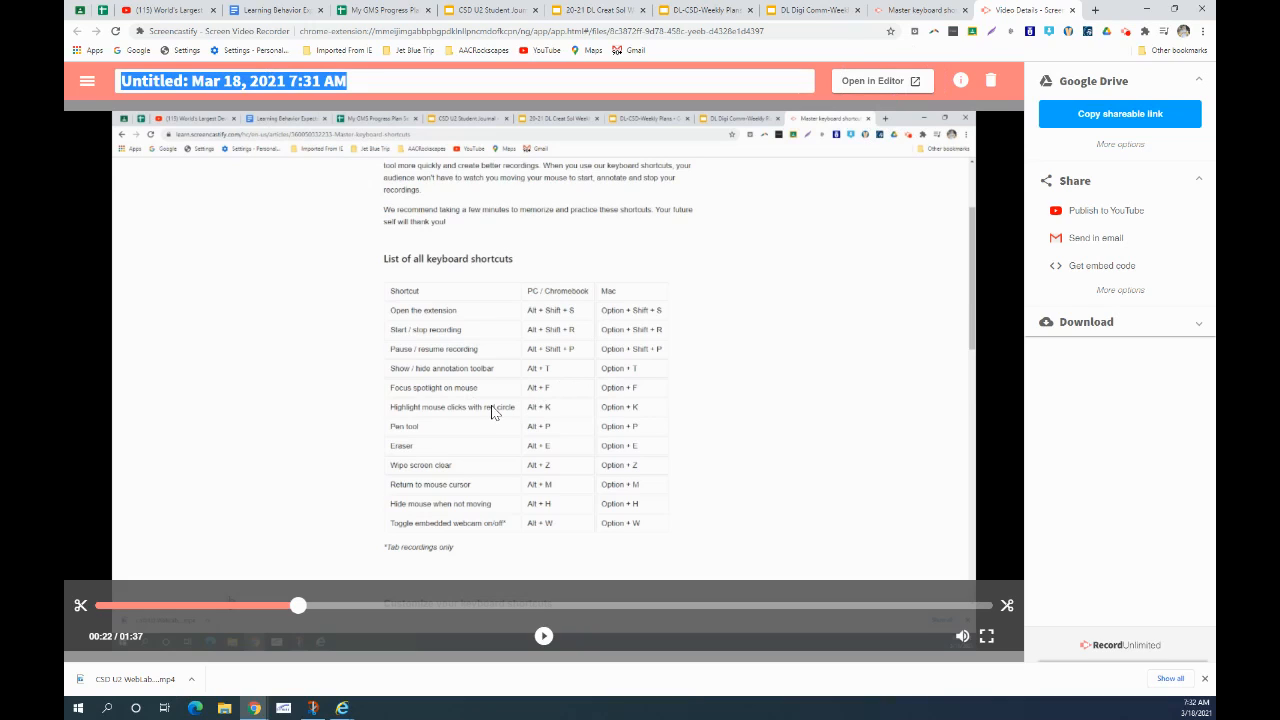
text(Brooks_R-Test Re)
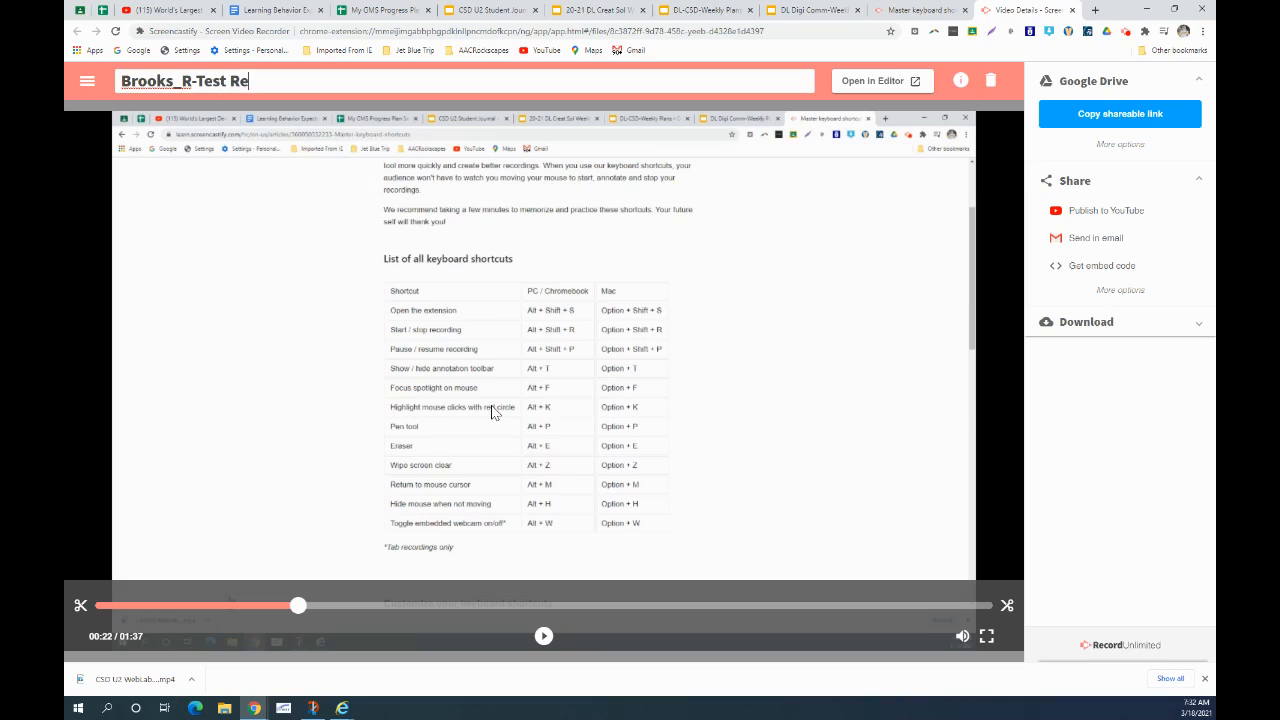
text(ding3-18-21)
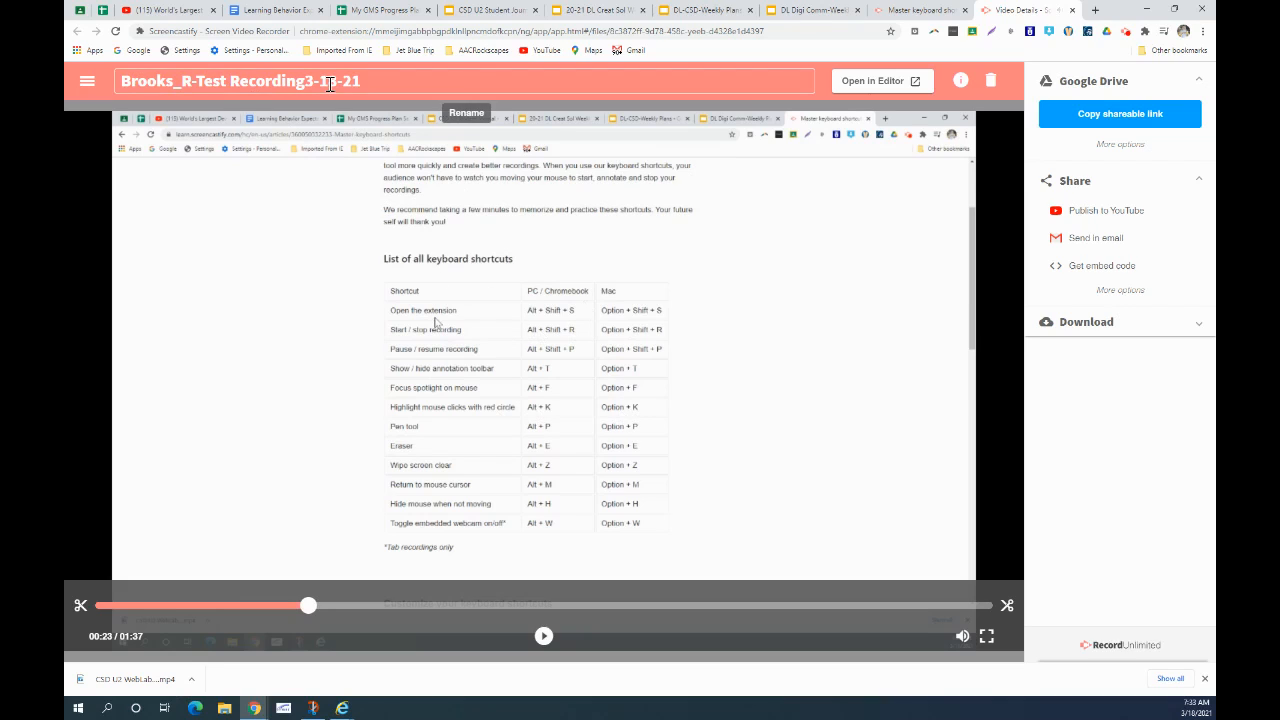
click(879, 81)
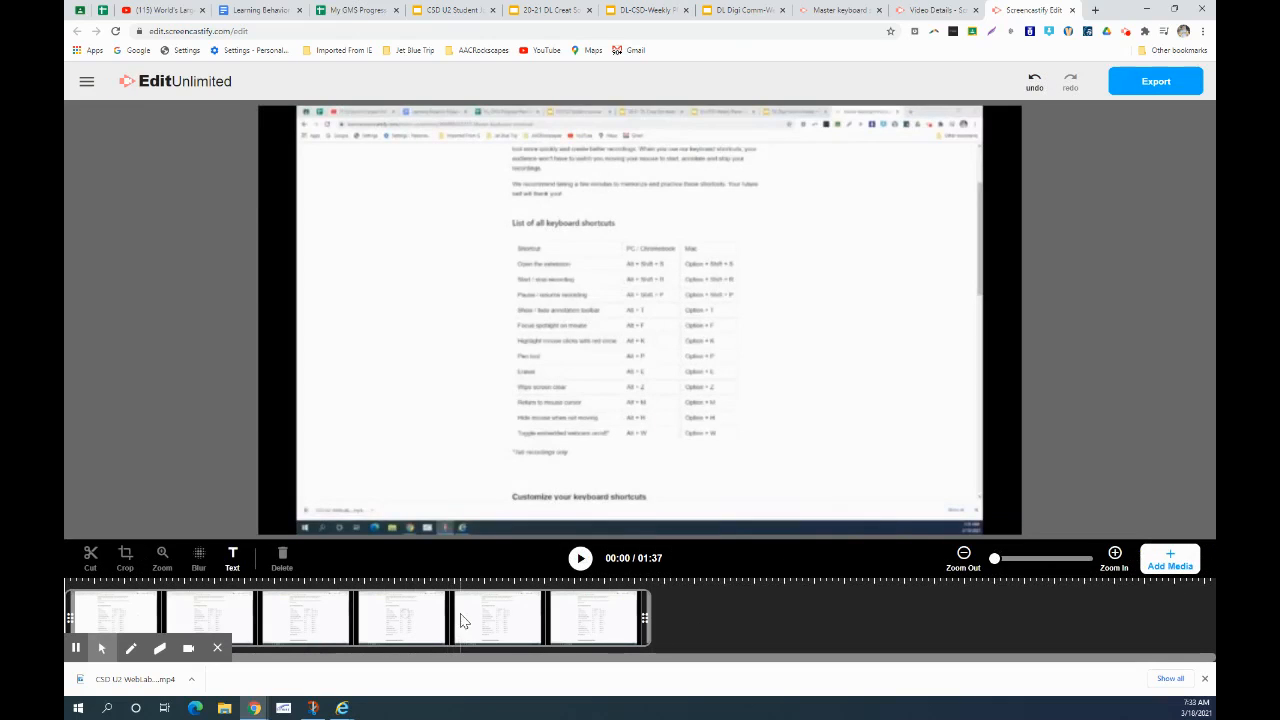
- Play the first two seconds of the clip and preview its frames at 00:15, 00:19, 00:21 and 01:12
click(521, 614)
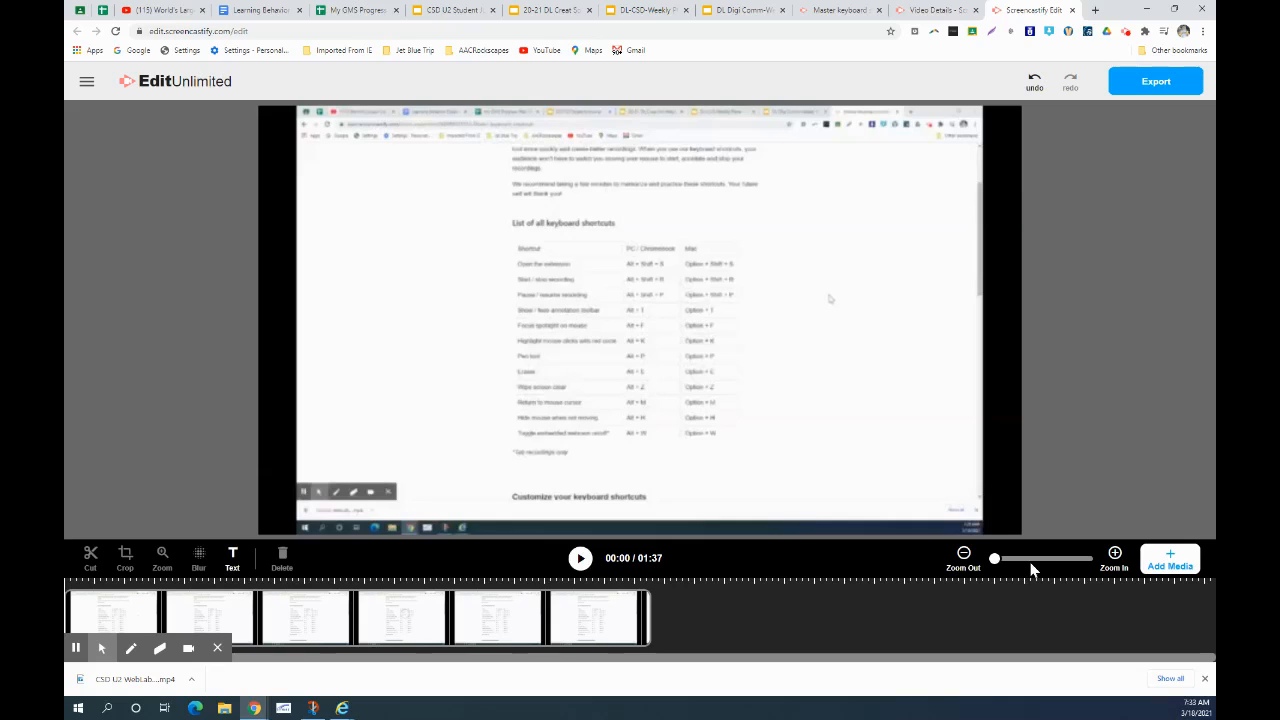
mouse_move(995, 560)
mouse_down()
mouse_move(1058, 566)
mouse_move(988, 562)
mouse_up()
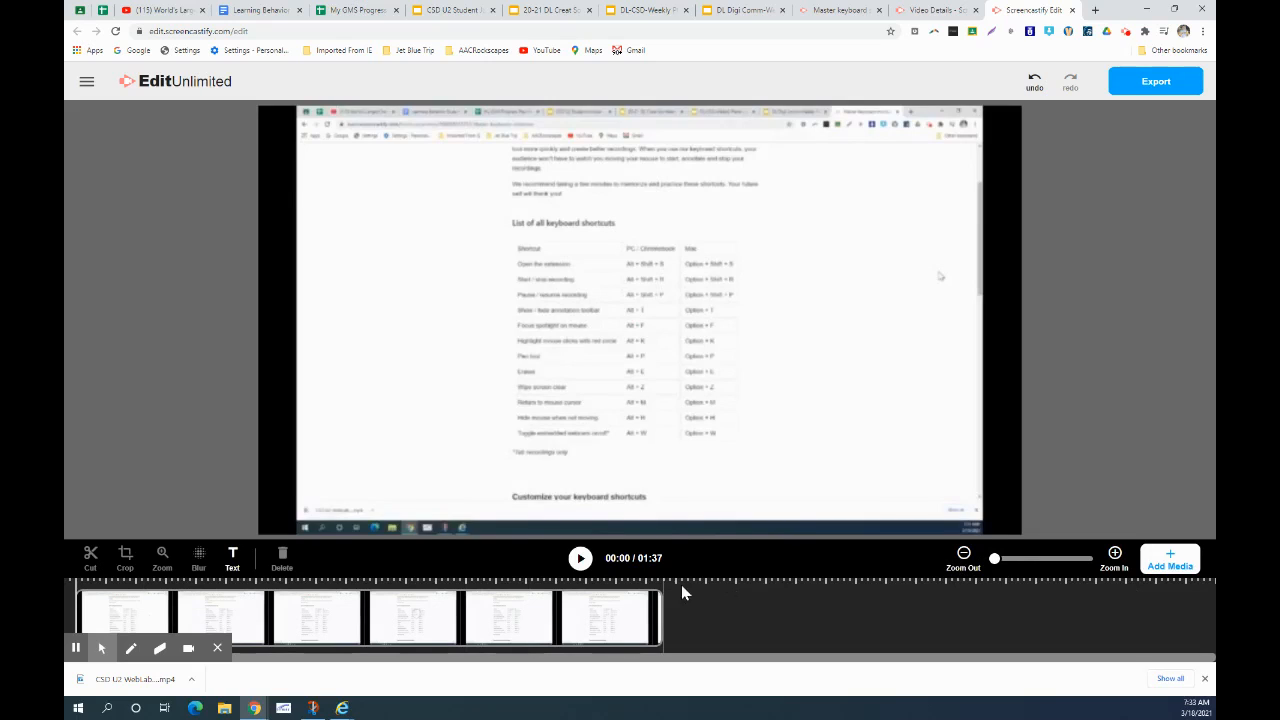
click(579, 560)
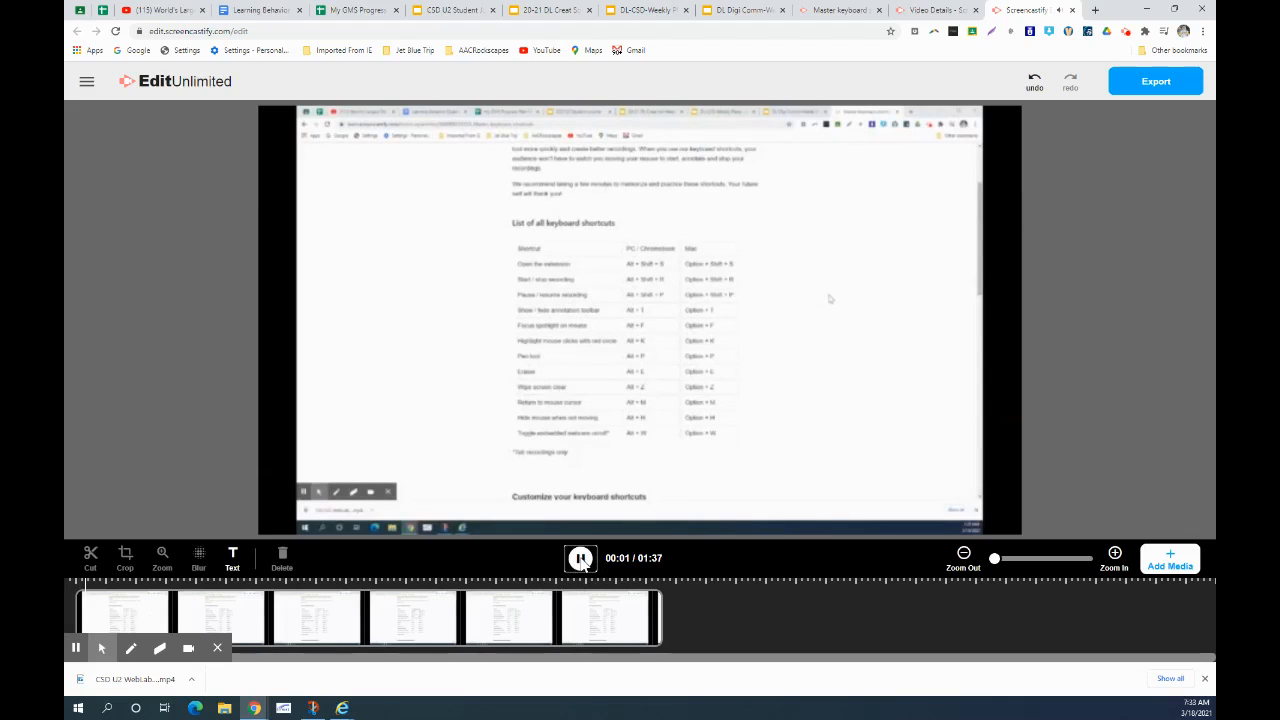
click(580, 560)
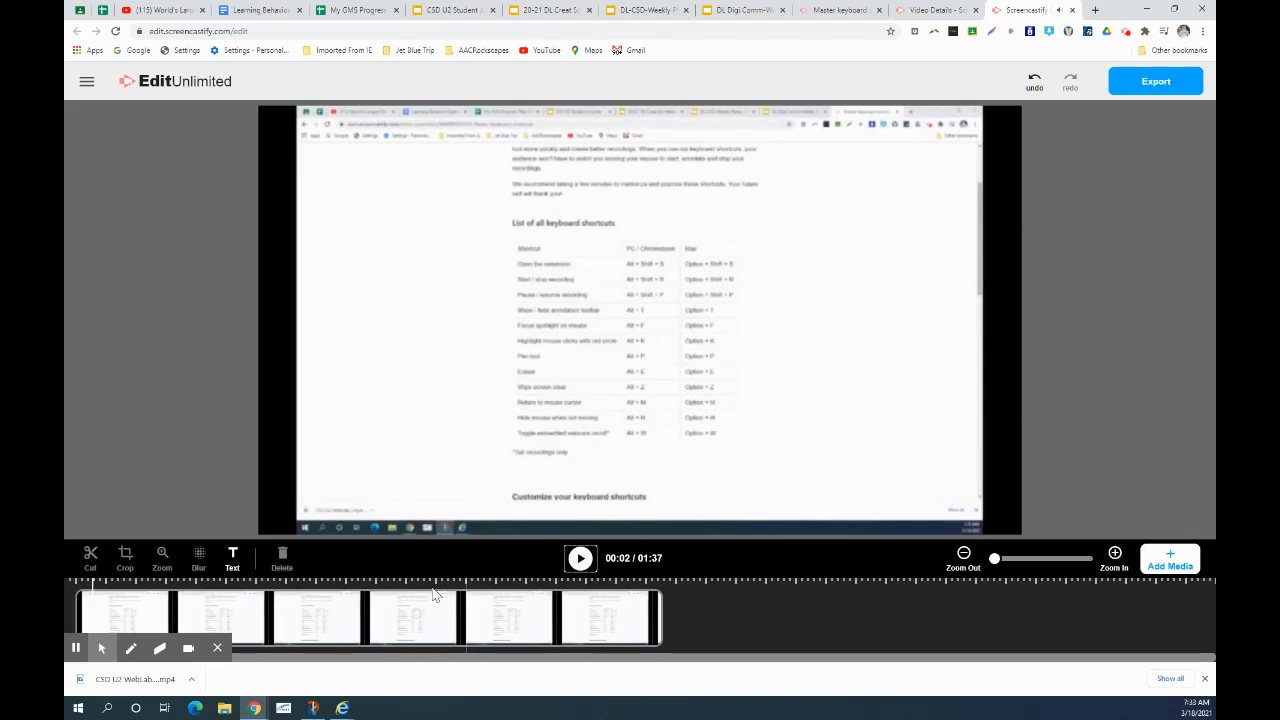
click(190, 587)
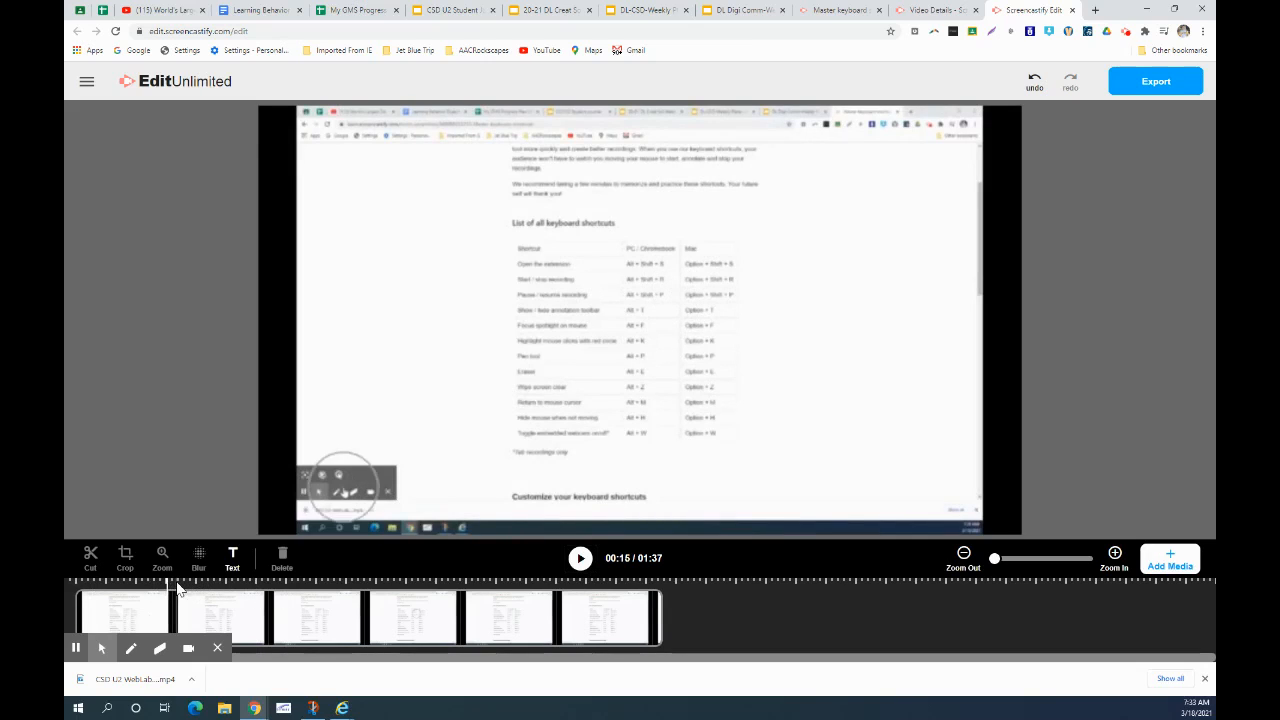
click(195, 584)
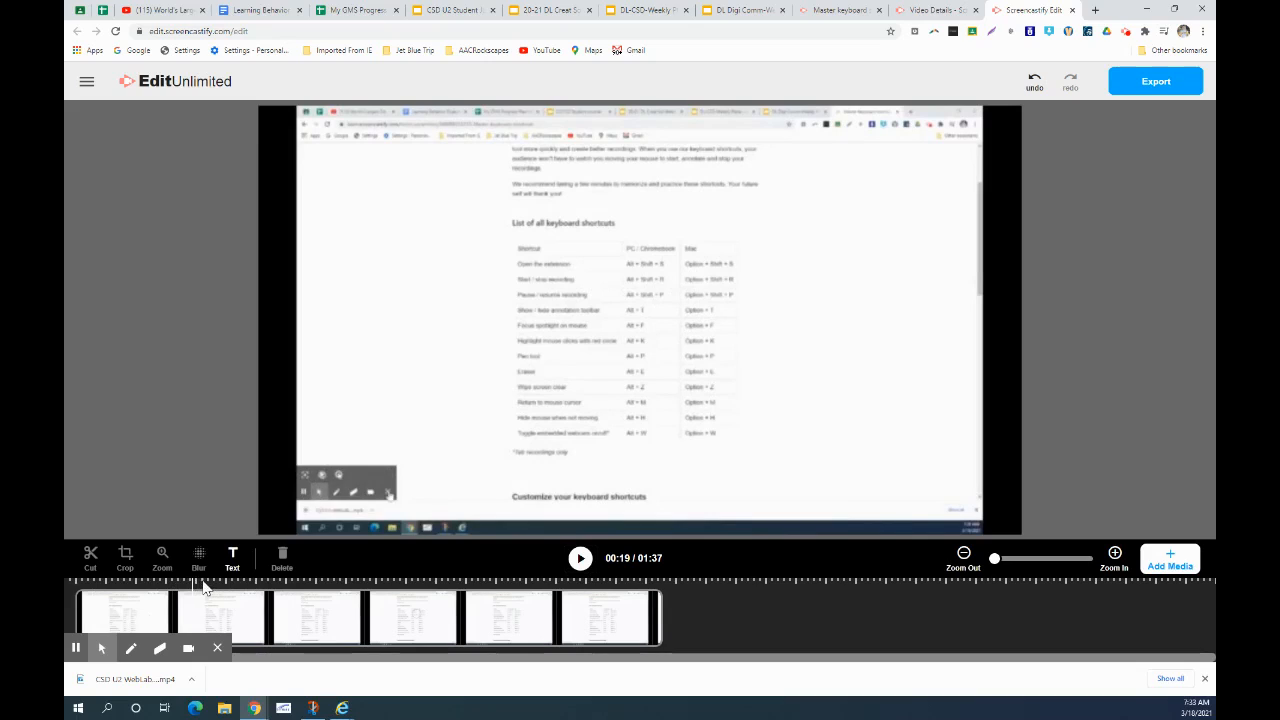
click(204, 585)
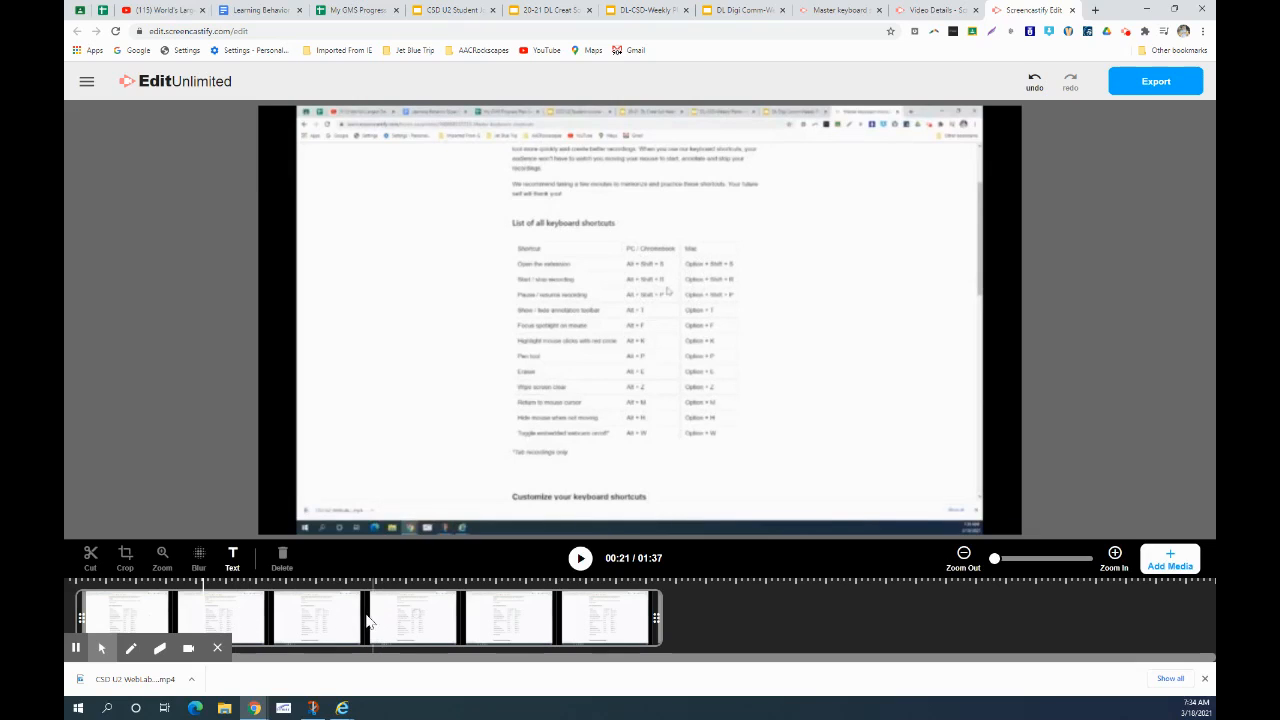
click(513, 616)
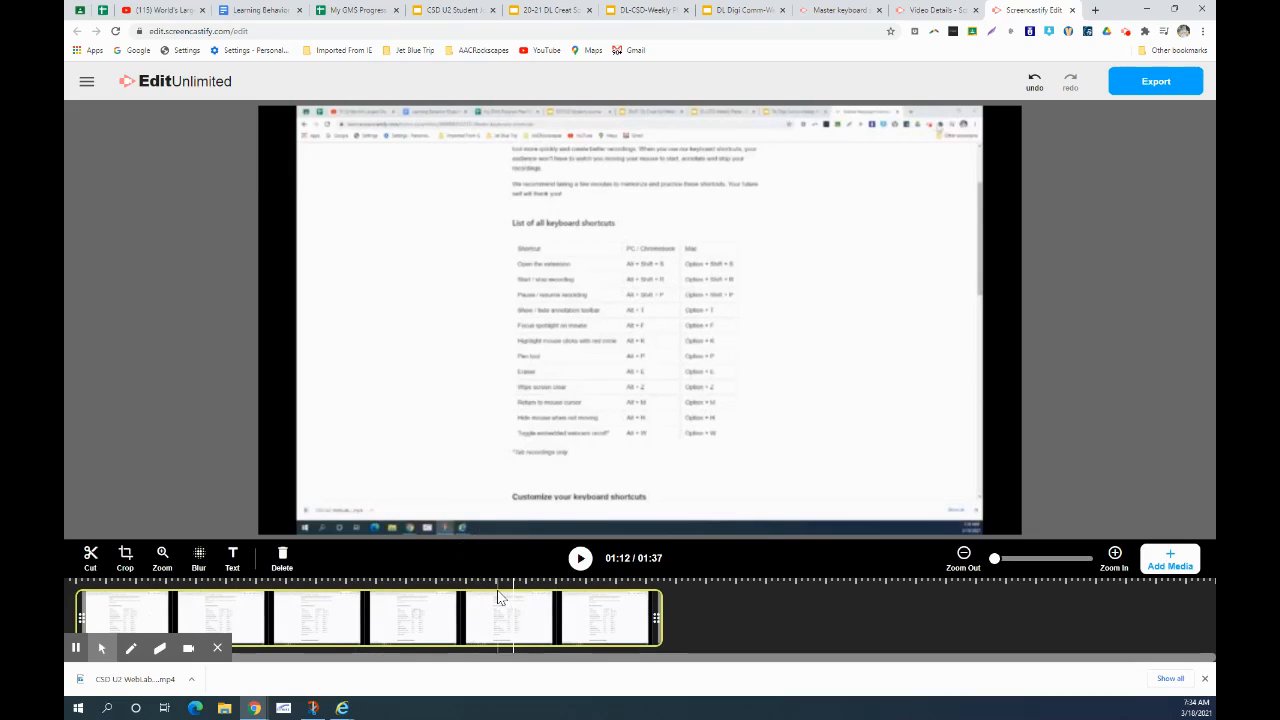
- Split the clip at 00:23 and 00:29 and delete the segment between the two cuts
click(214, 610)
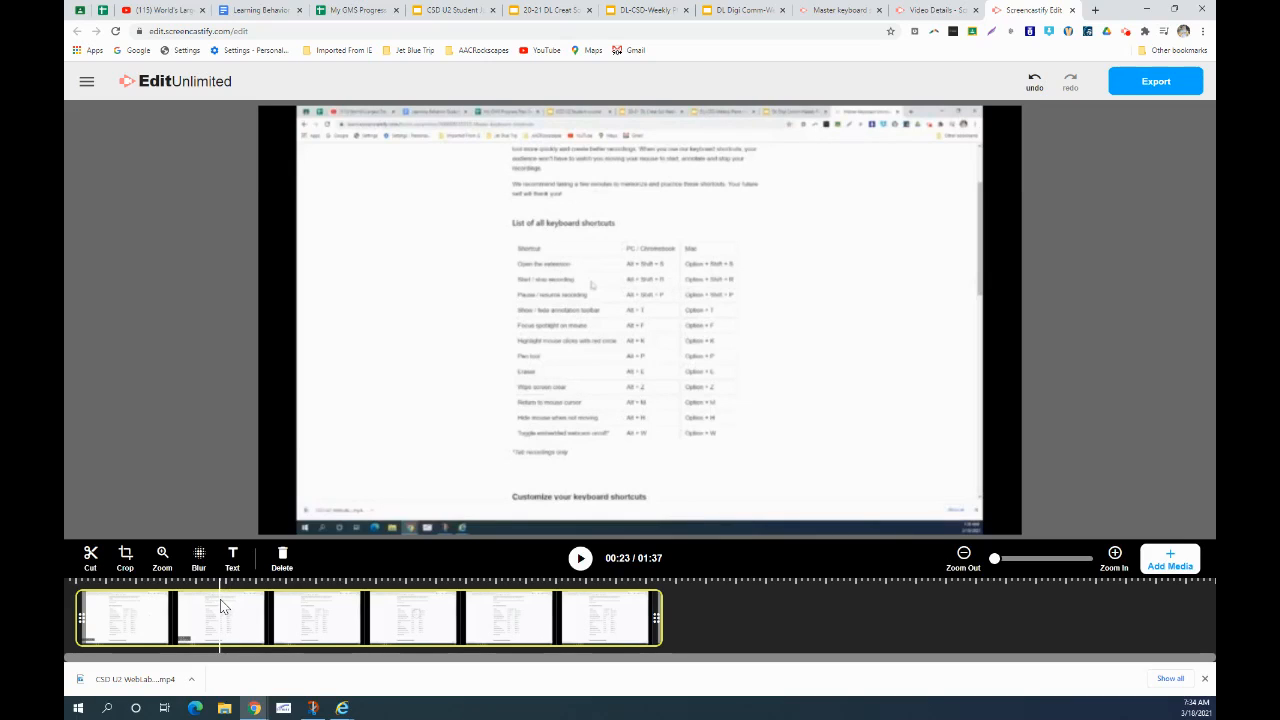
click(91, 558)
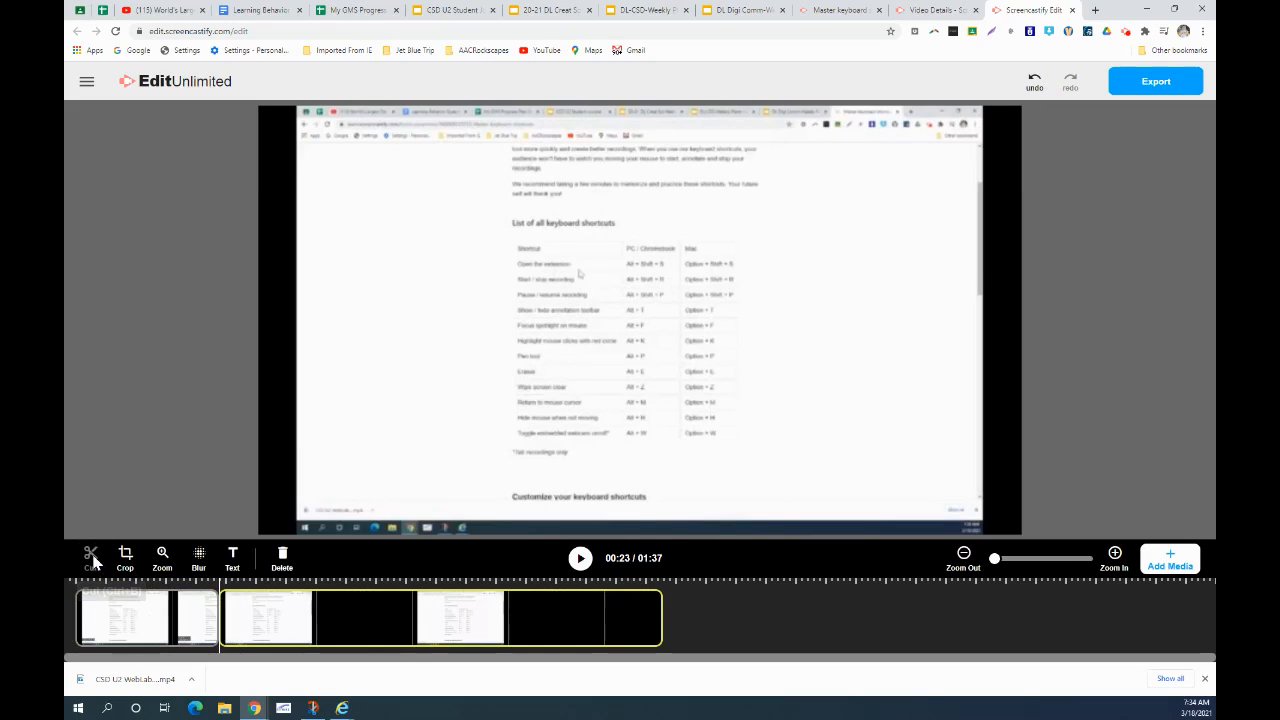
click(245, 595)
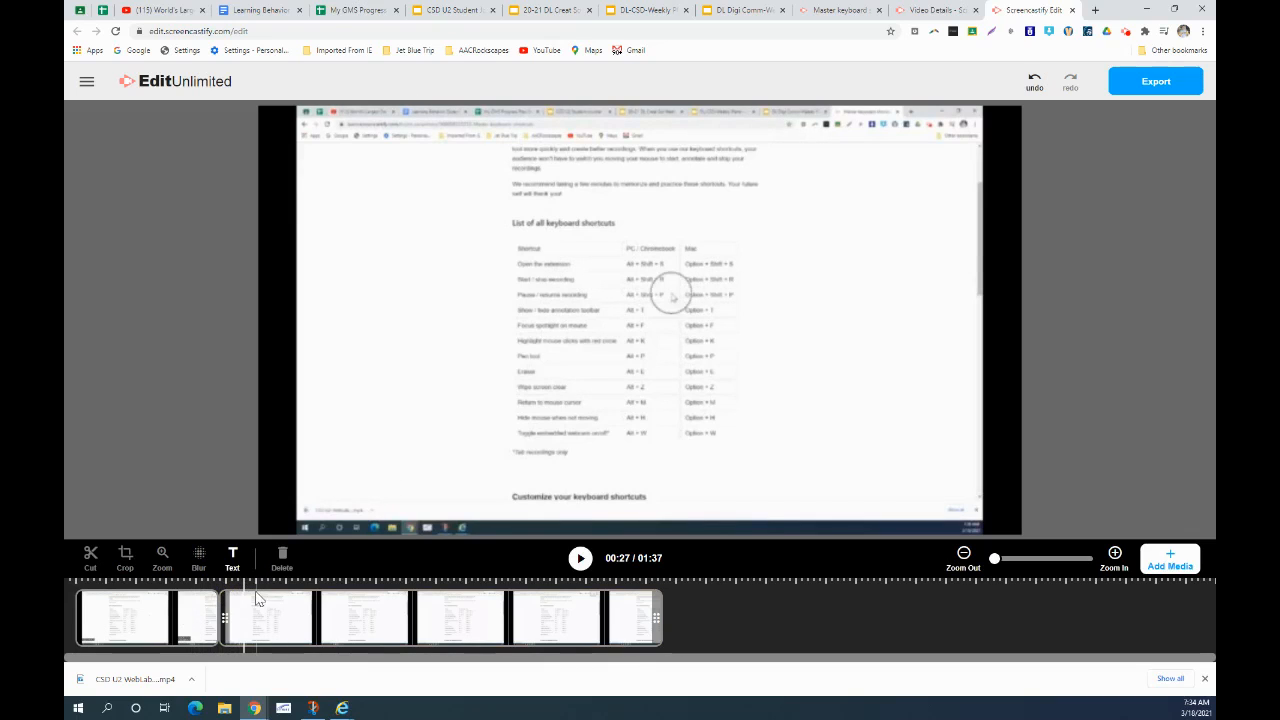
click(250, 606)
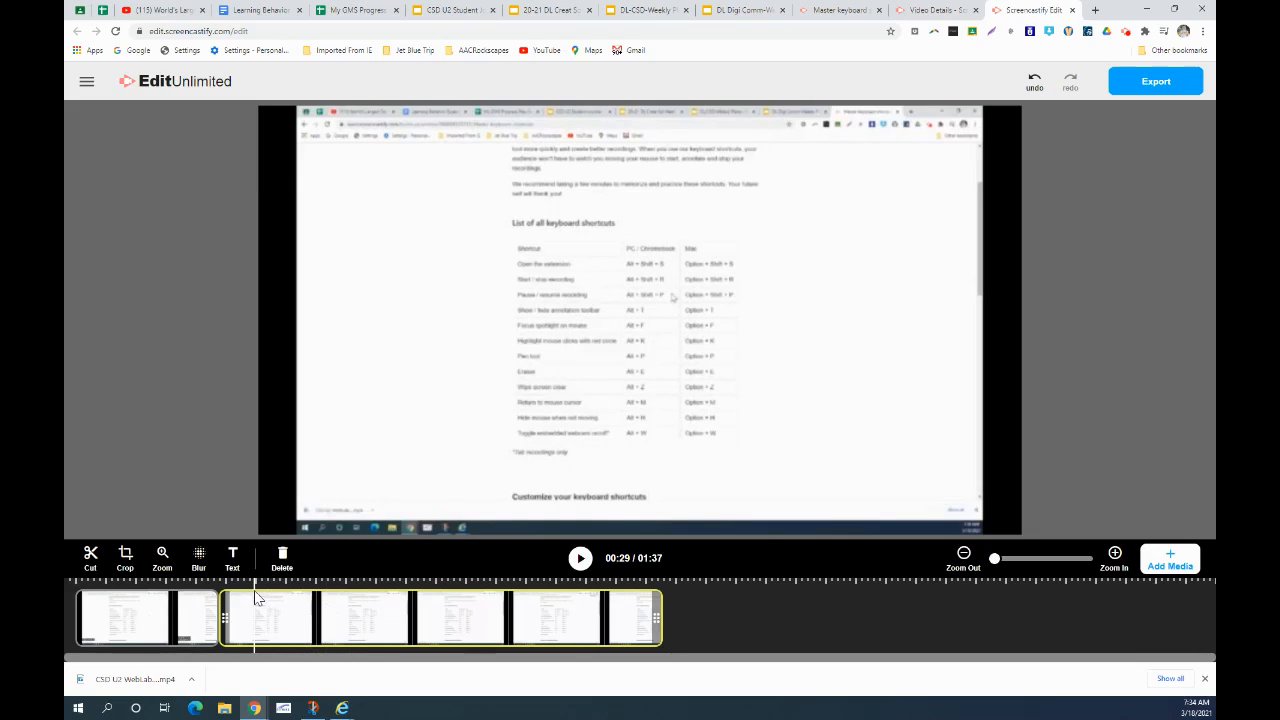
click(90, 558)
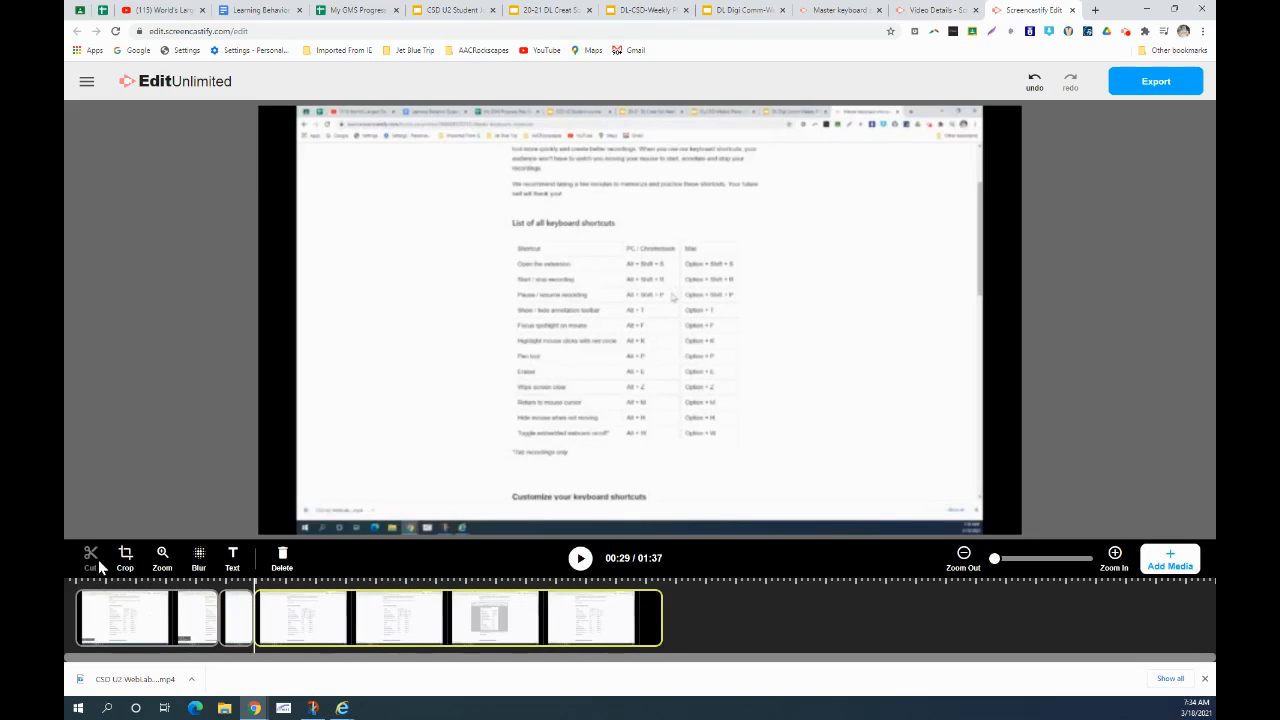
click(238, 614)
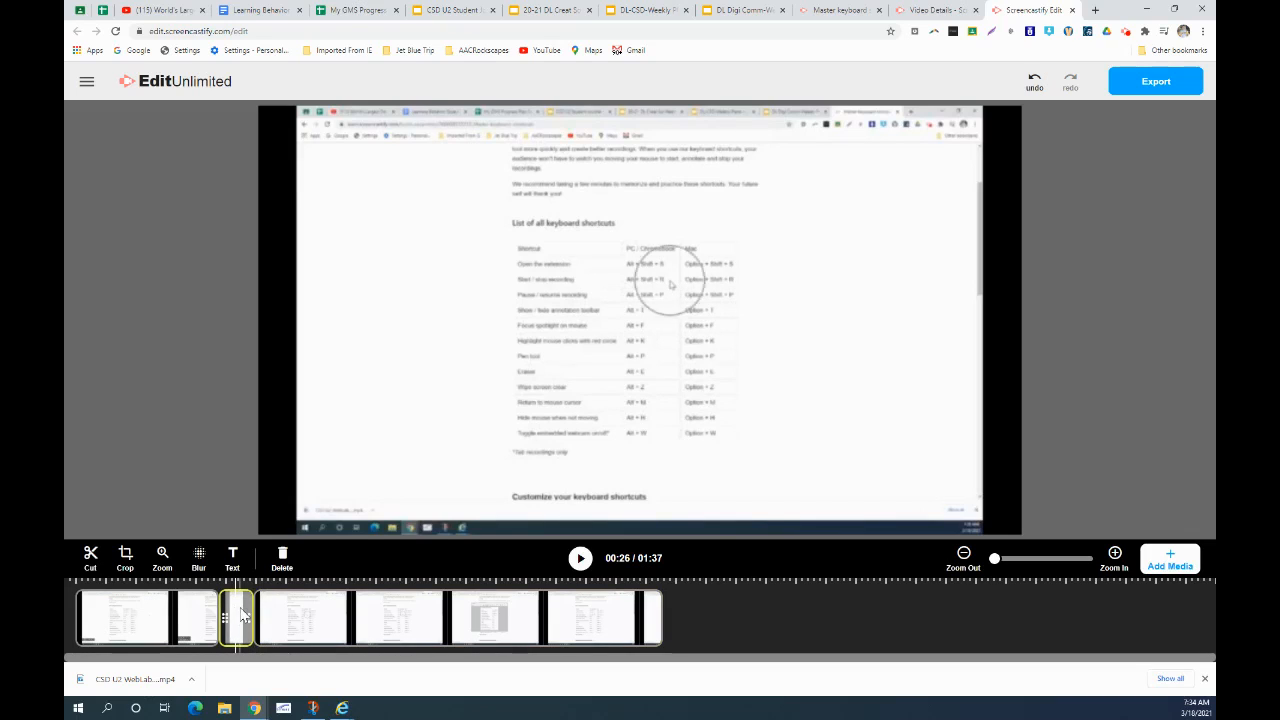
click(282, 558)
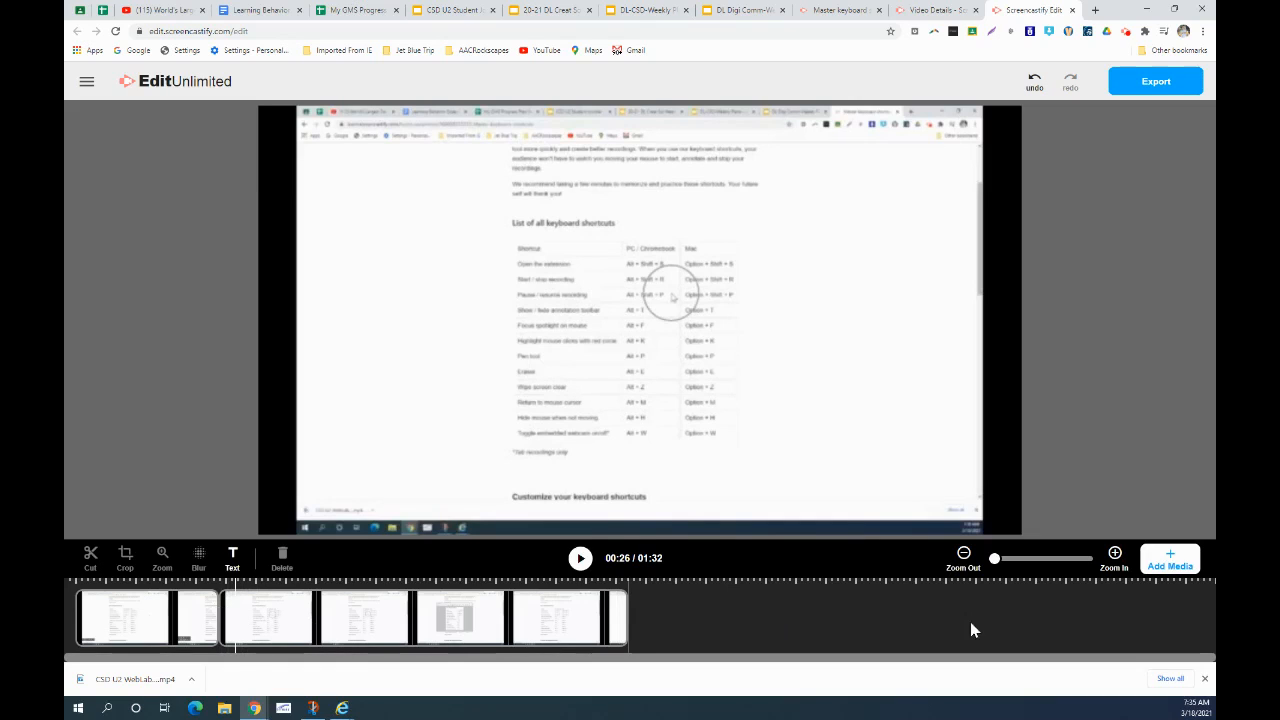
- Undo the segment deletion and both cuts on the timeline
drag(997, 565, 1028, 565)
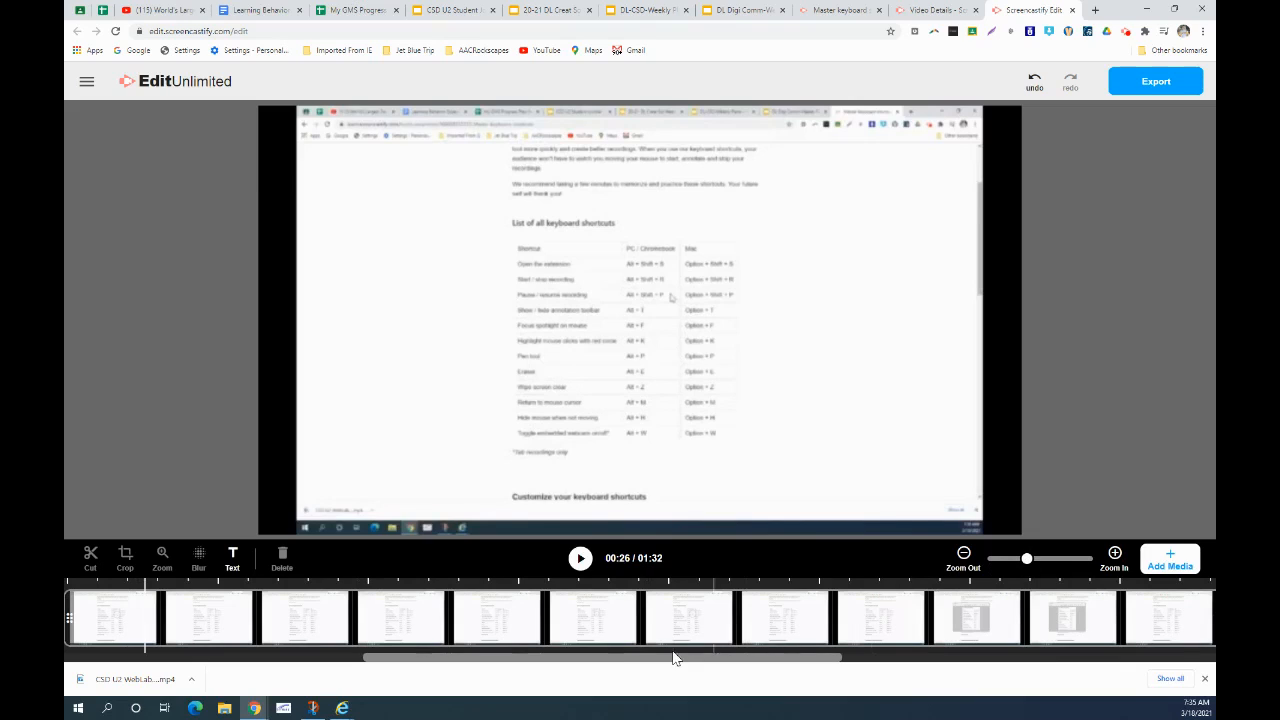
scroll(737, 652, right, 3)
scroll(737, 652, right, 2)
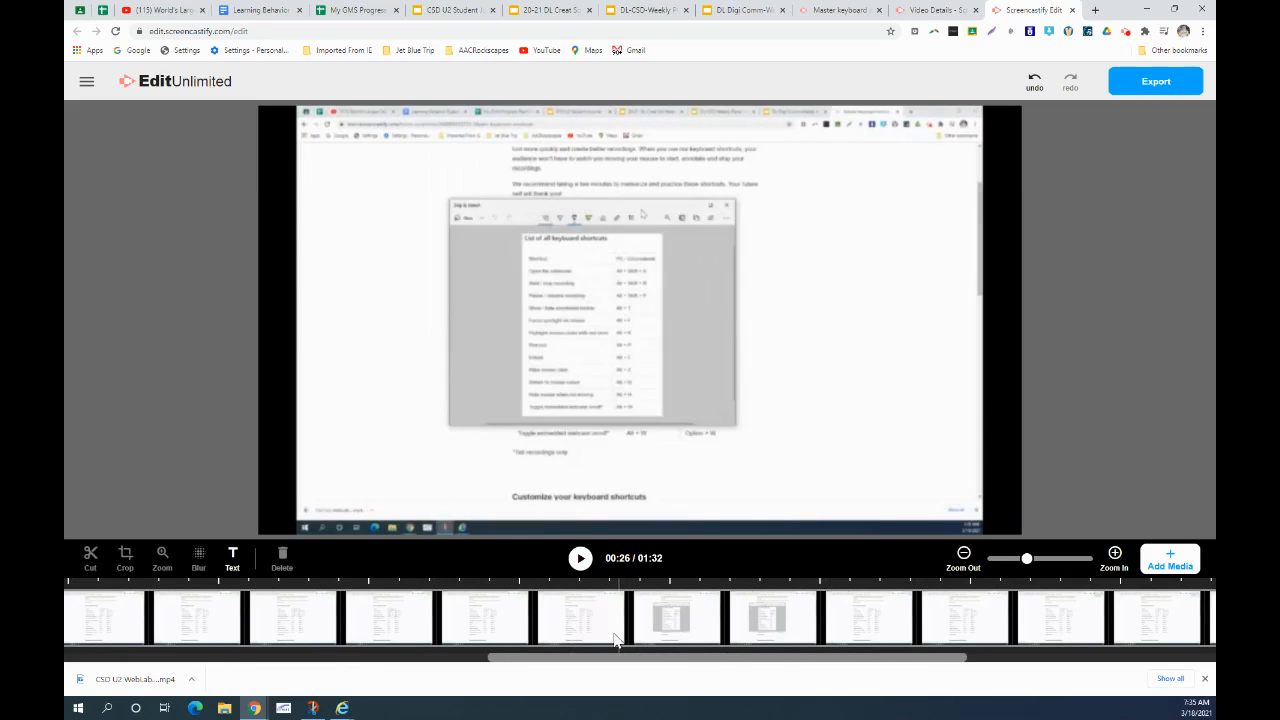
scroll(614, 634, left, 1)
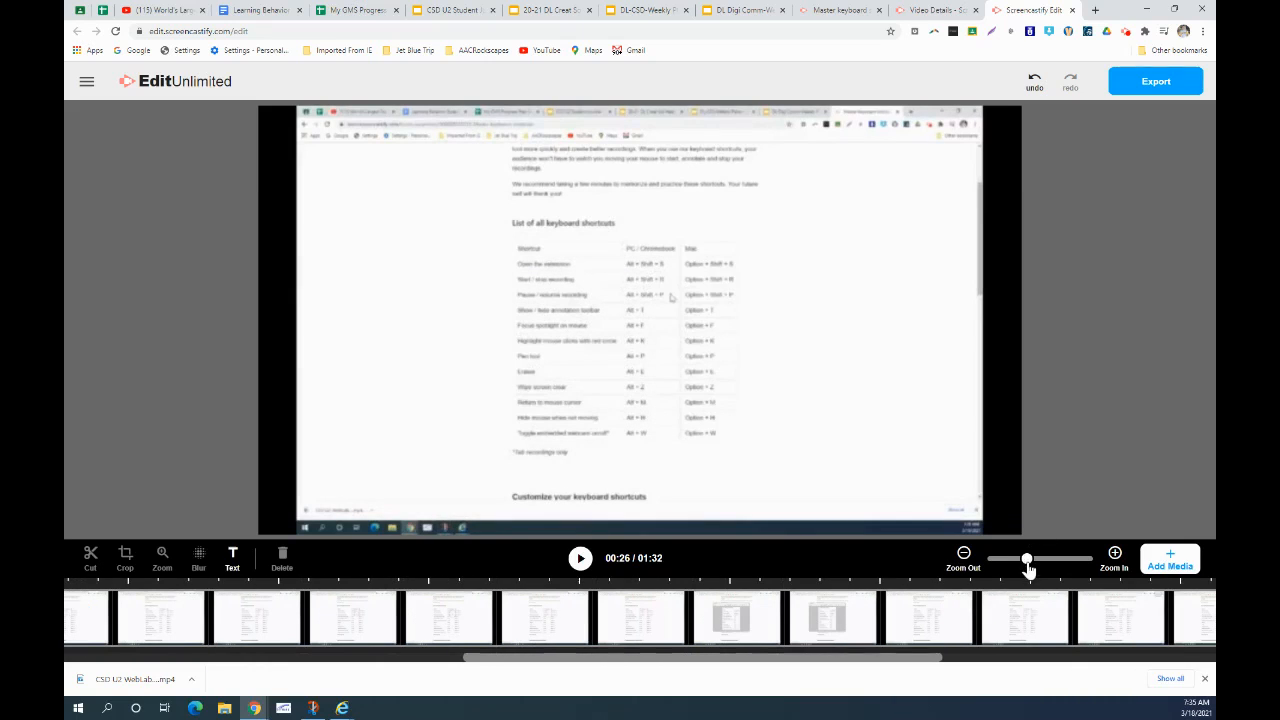
drag(1026, 558, 986, 561)
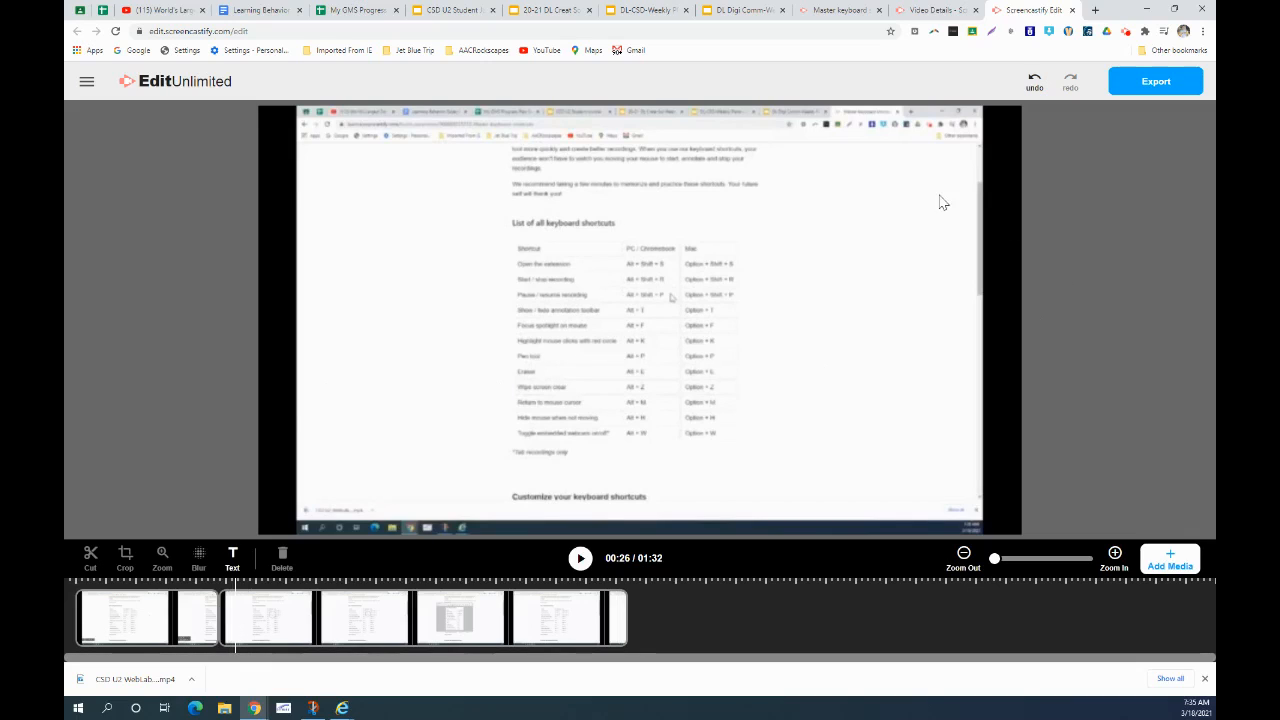
click(1033, 84)
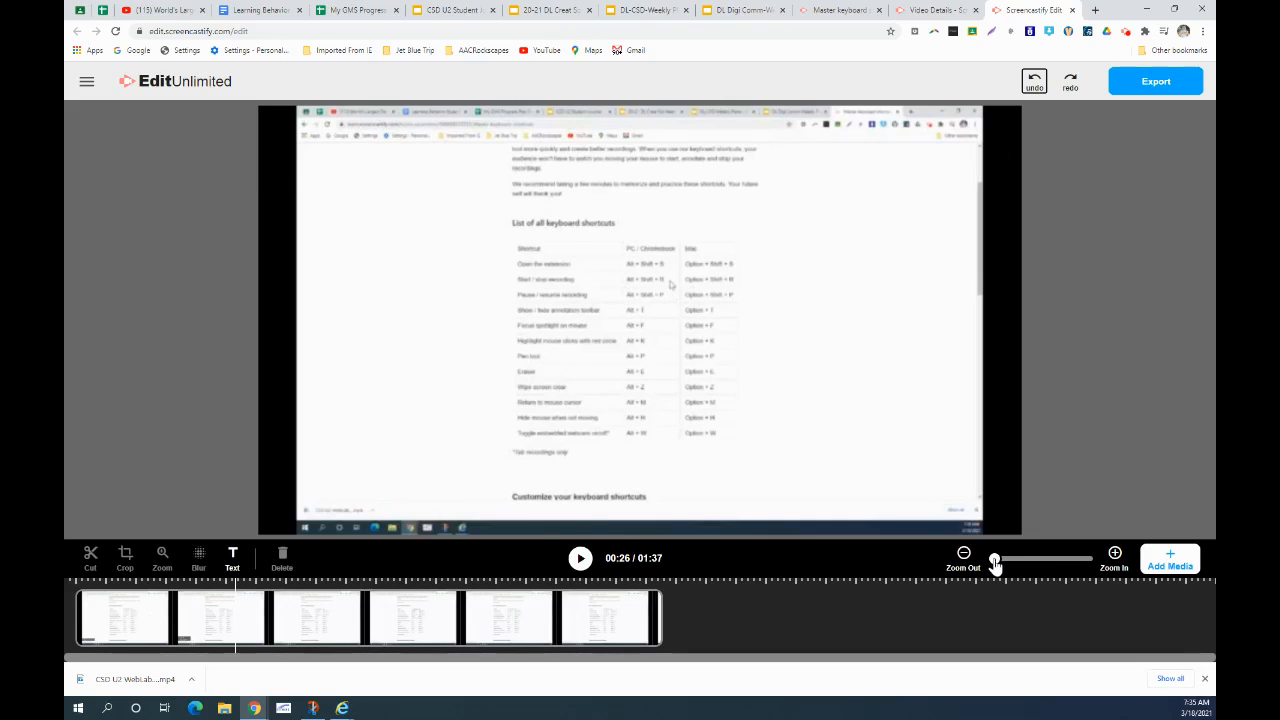
- Split the clip at 00:26 and again at 00:29
drag(995, 563, 1031, 563)
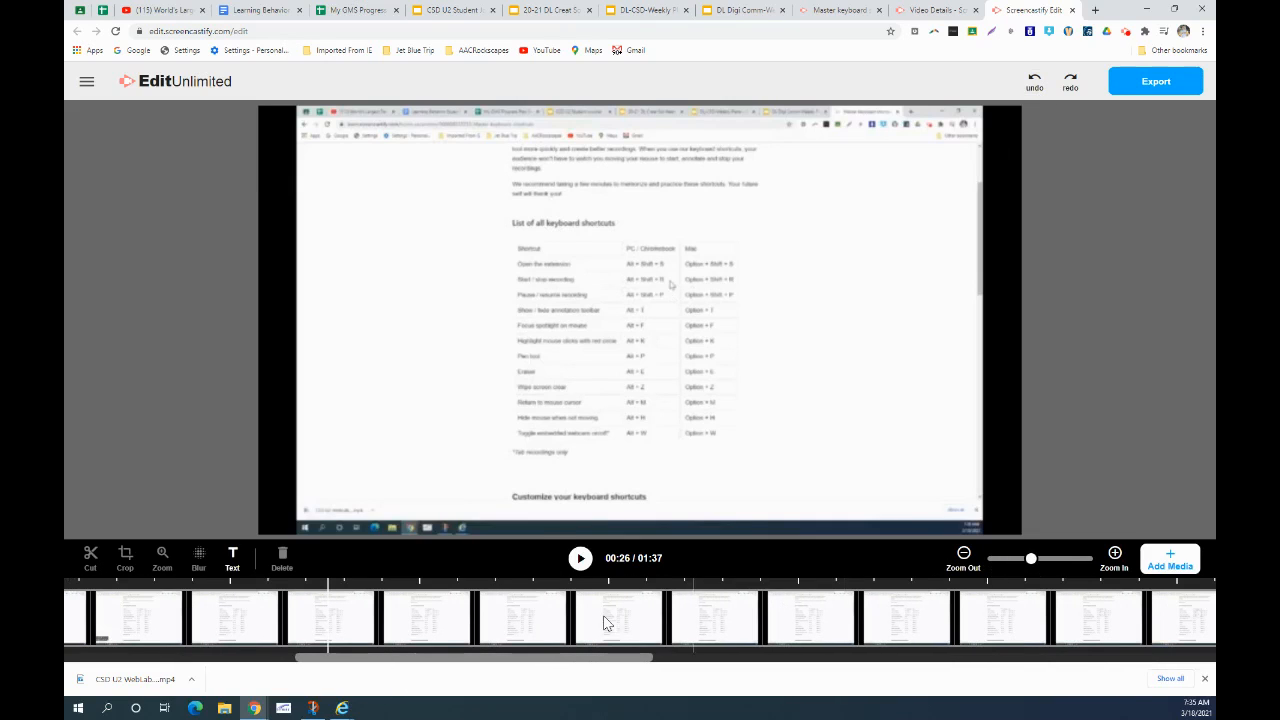
click(340, 614)
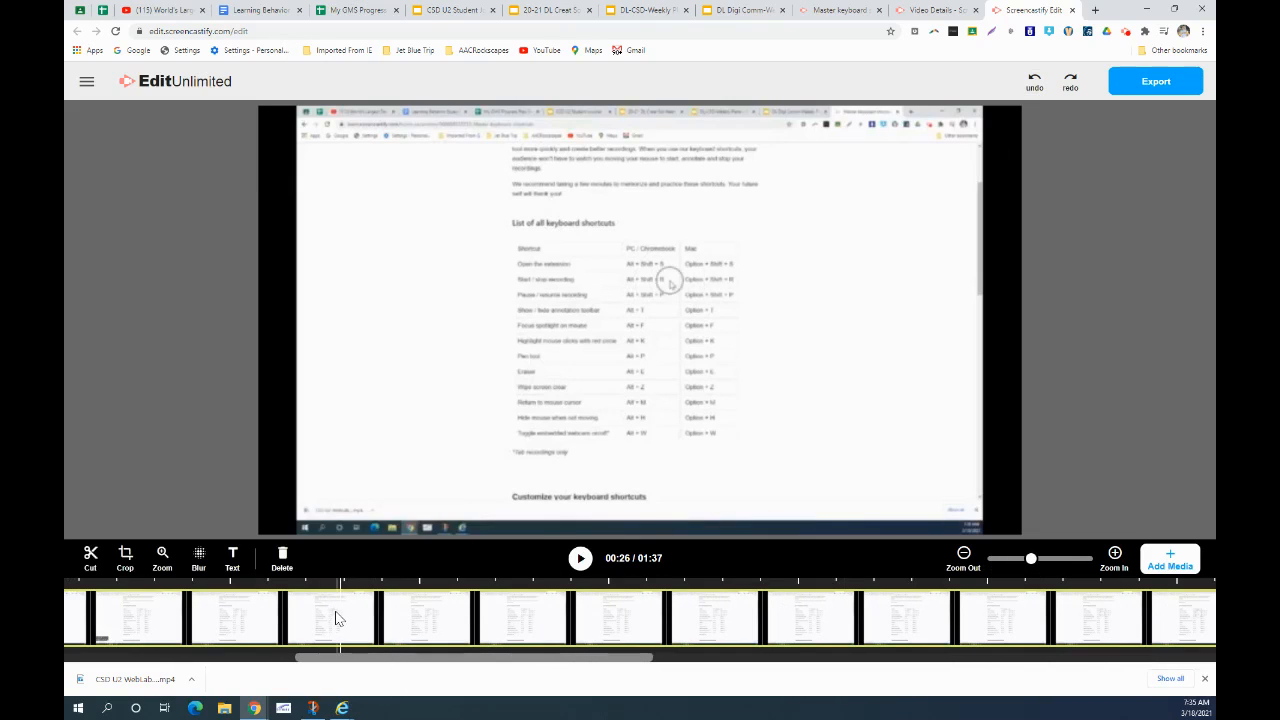
click(90, 556)
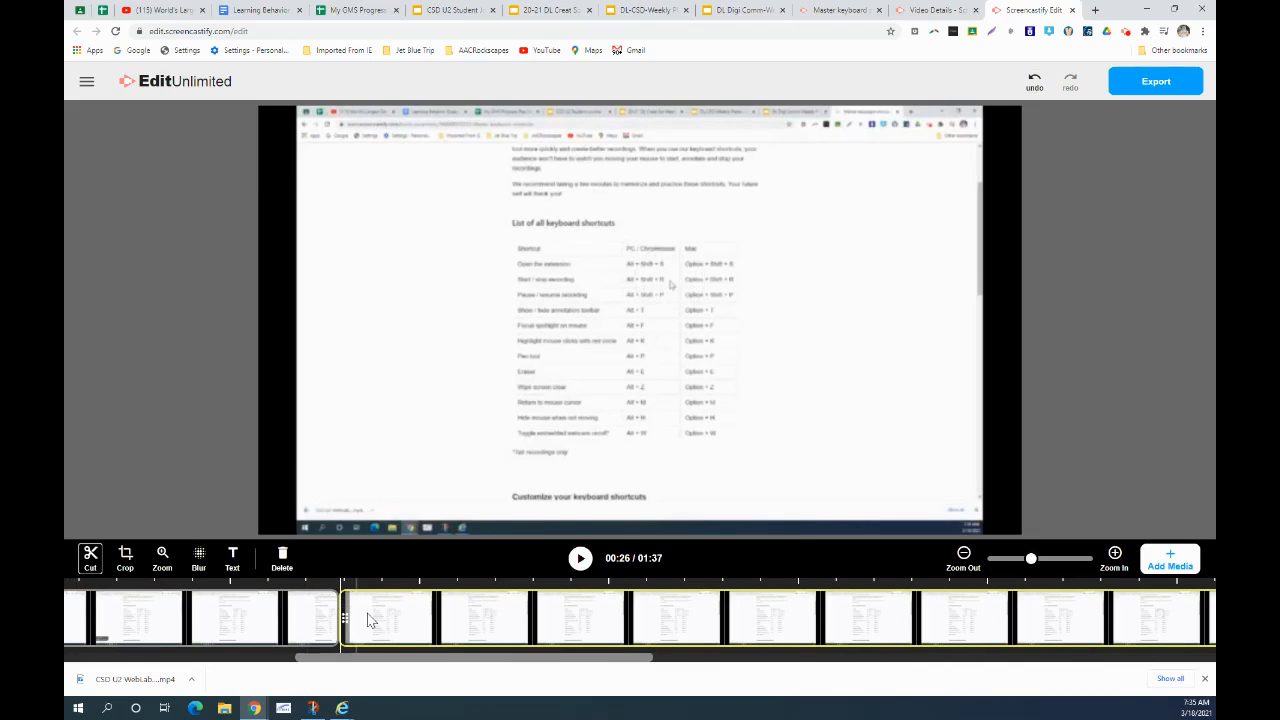
key(space)
key(space)
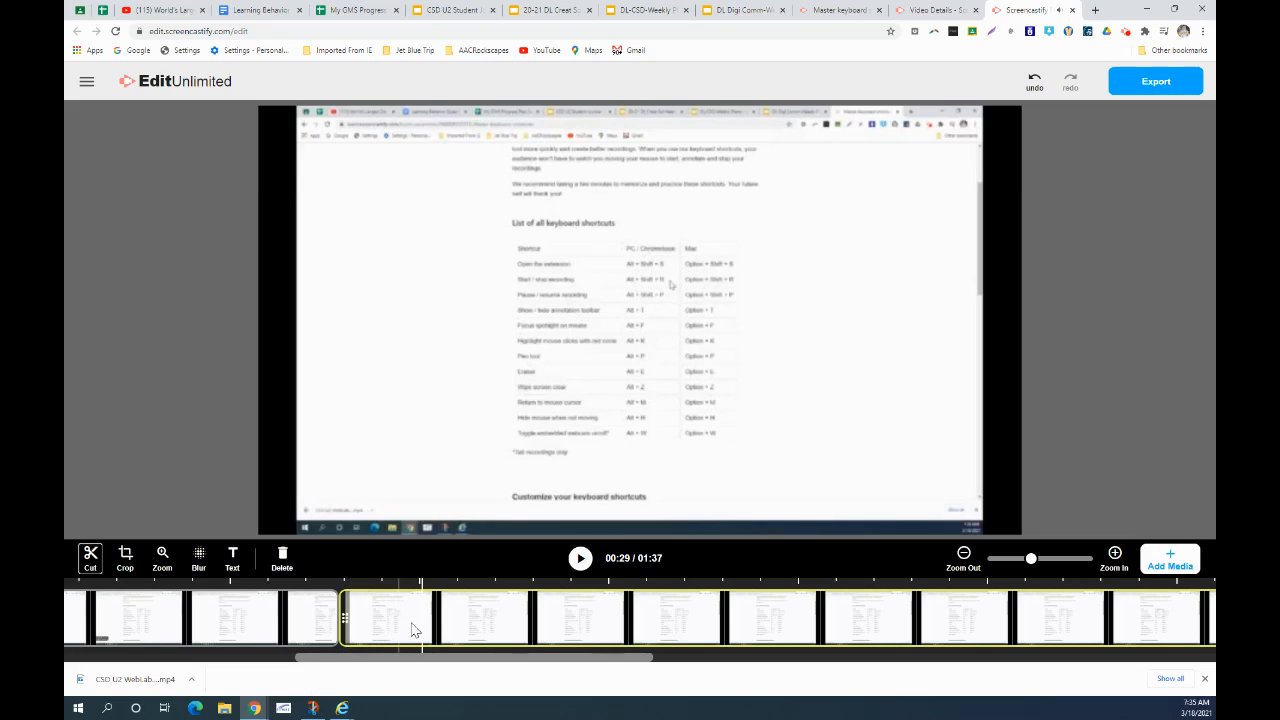
click(91, 560)
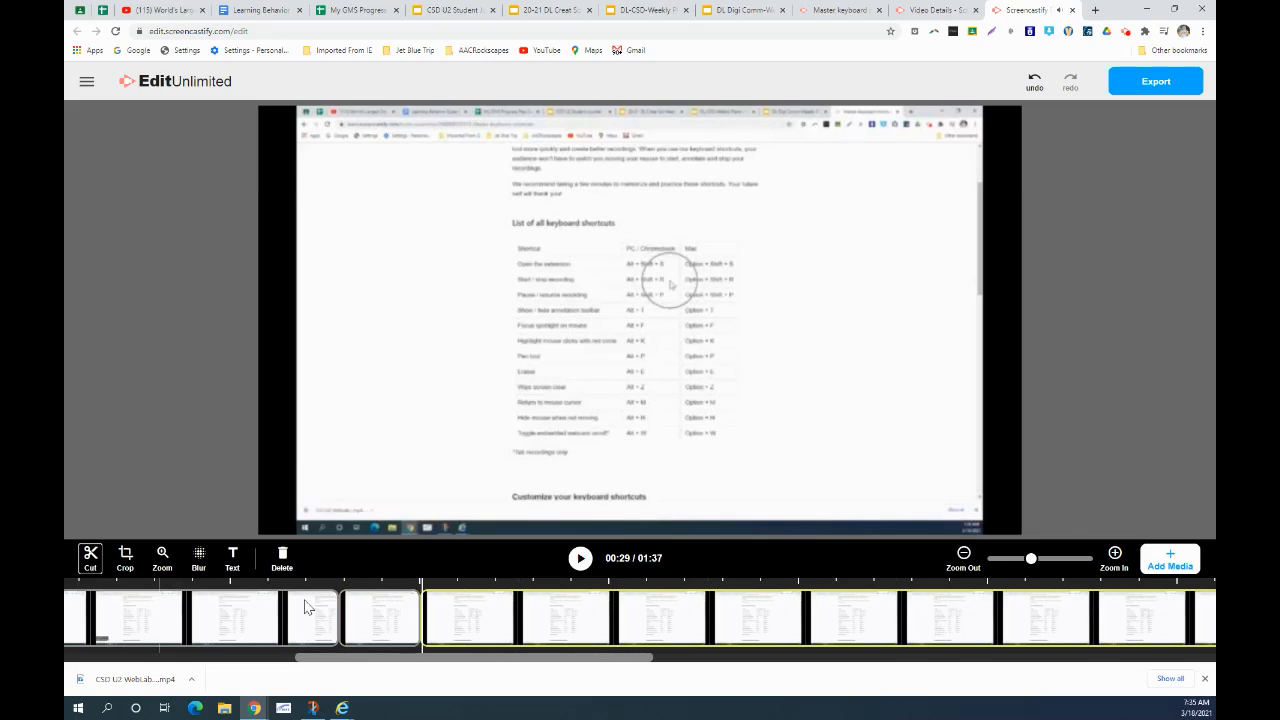
- Delete the short segment between the 00:26 and 00:29 cuts
click(370, 622)
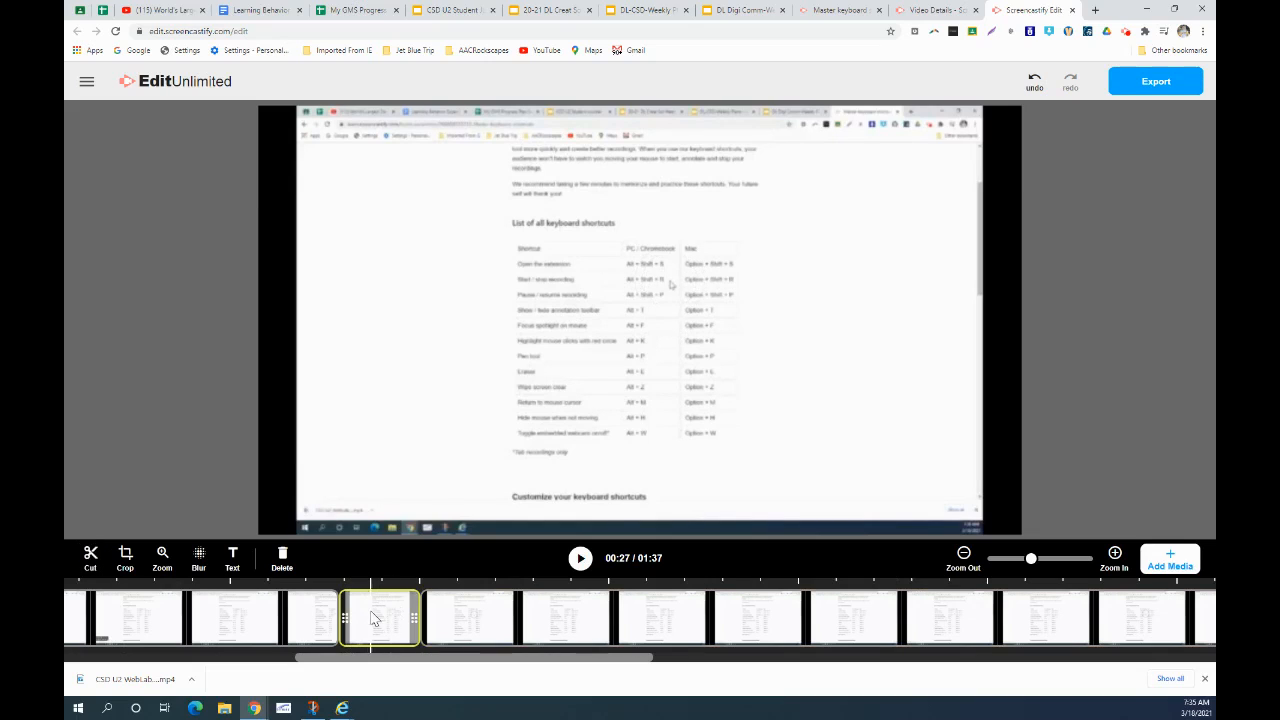
drag(1032, 562, 992, 560)
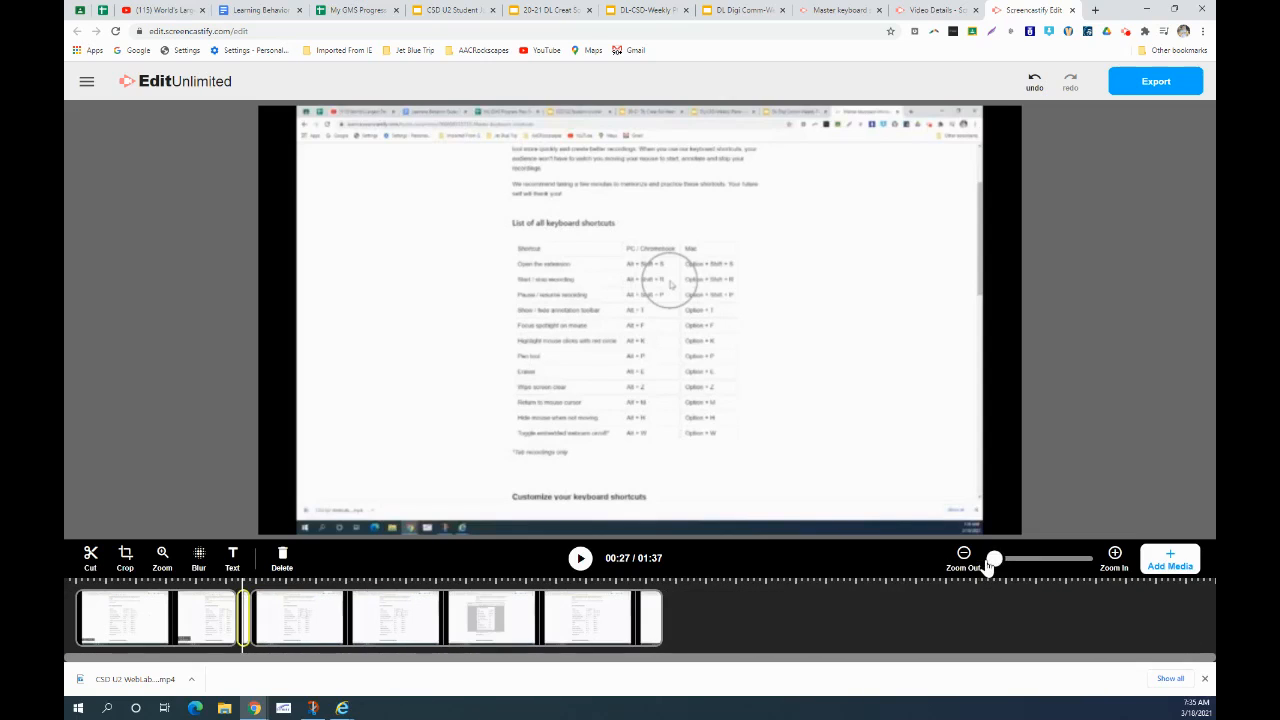
key(ctrl)
drag(994, 564, 1026, 560)
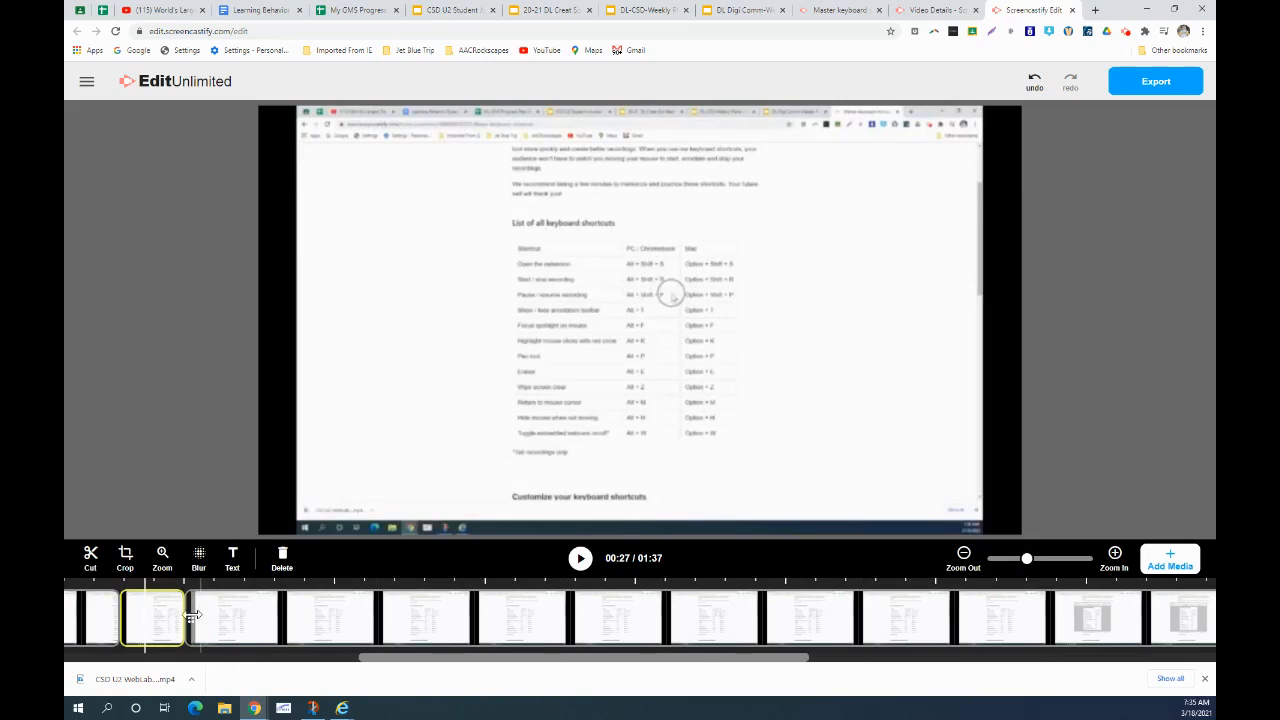
click(281, 558)
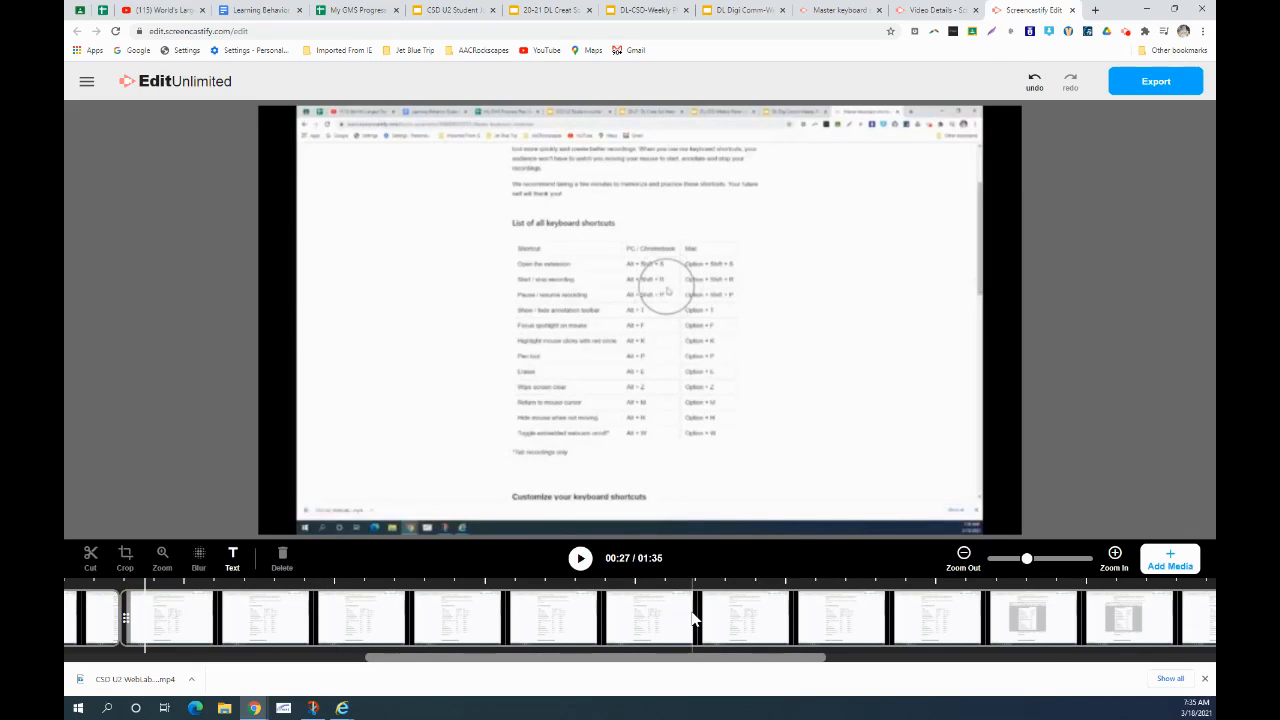